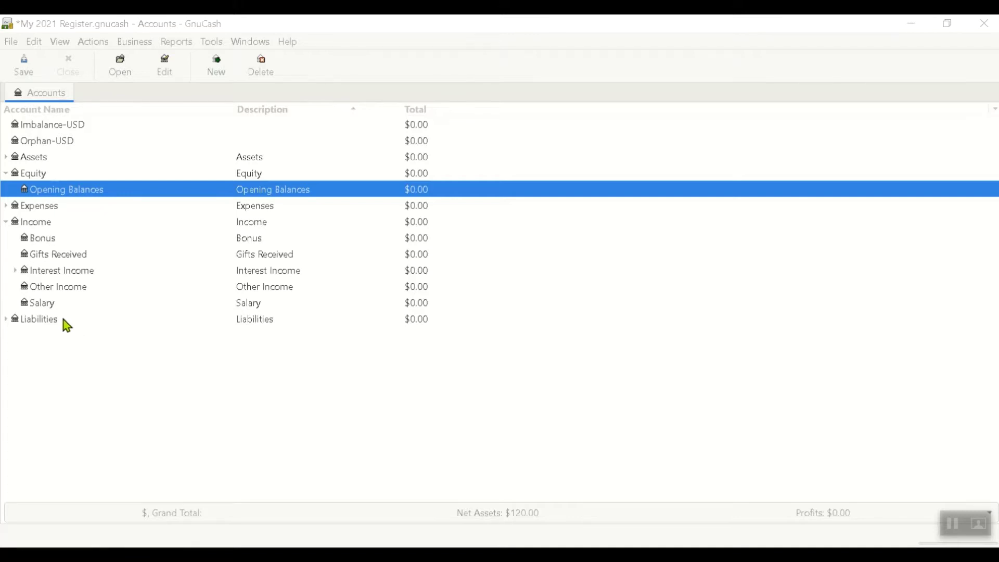
Step: Expand Assets, Current Assets, Checking Account, Bills and Auto to reveal the Fuel account
click(5, 157)
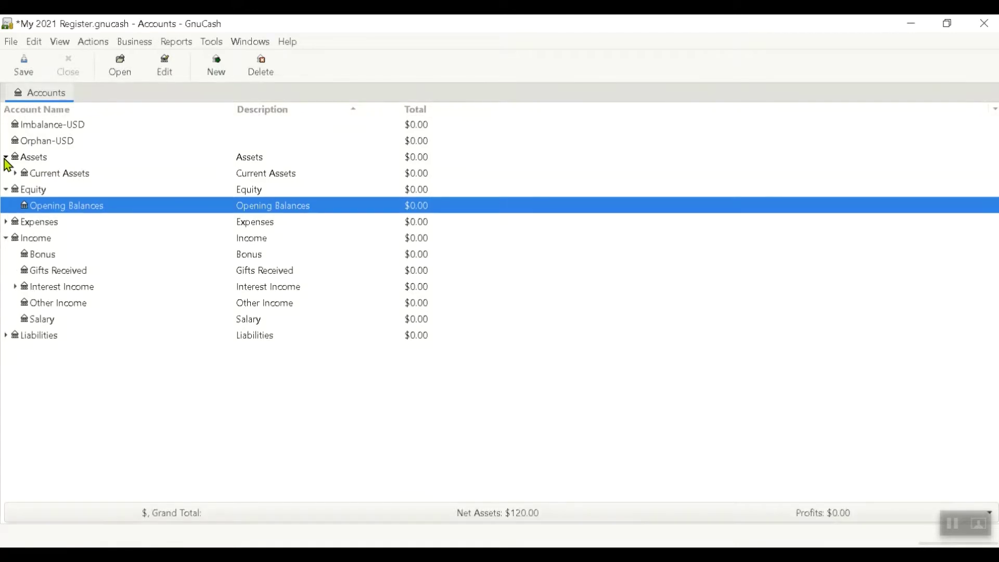
click(15, 174)
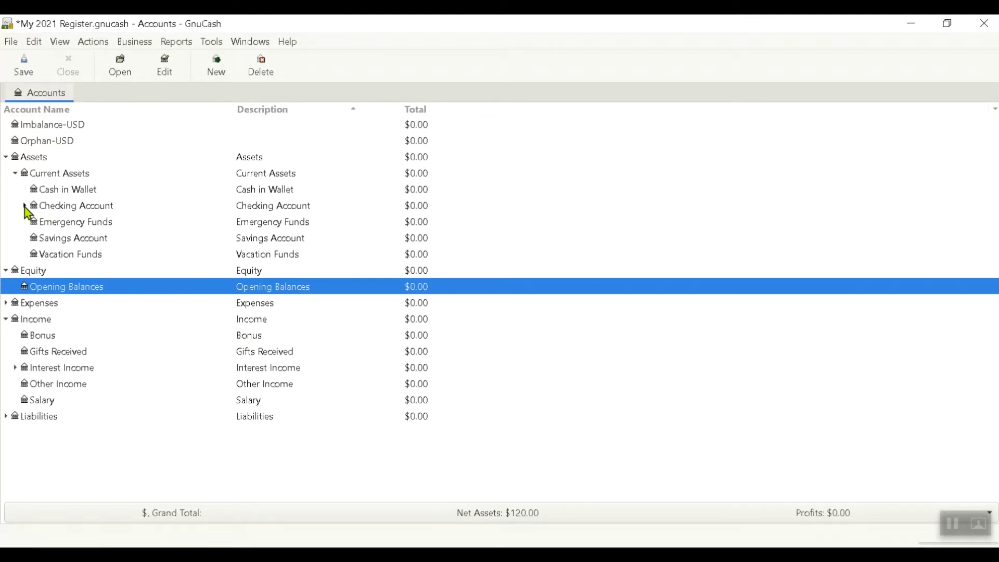
click(25, 206)
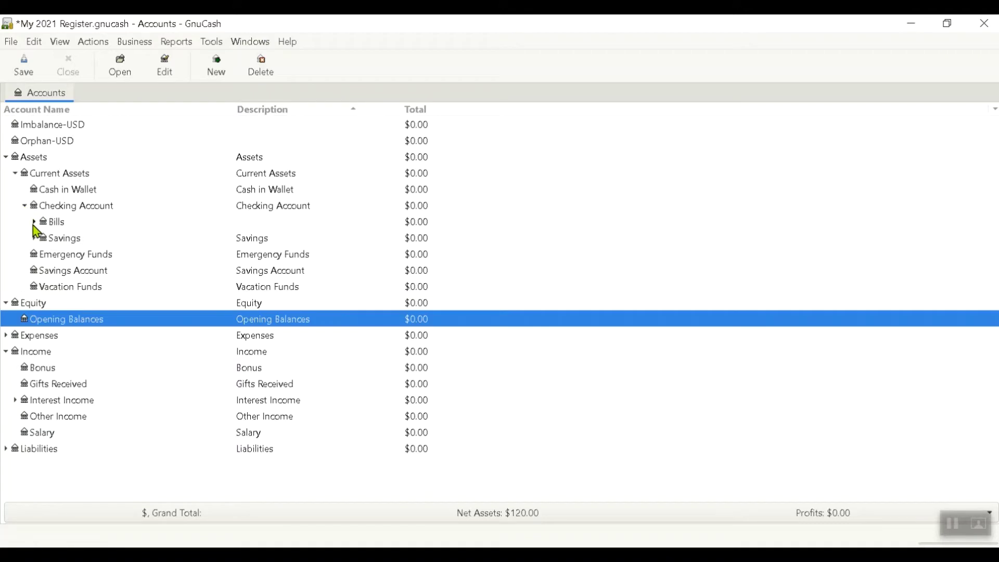
click(35, 223)
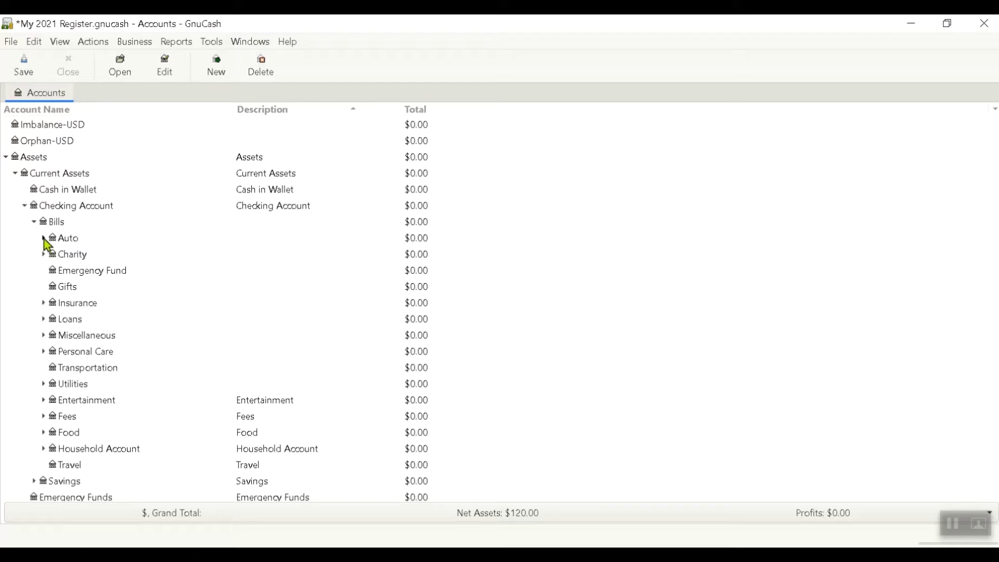
click(43, 238)
Step: Select the Fuel account, then scroll down and select the Equity account
click(73, 256)
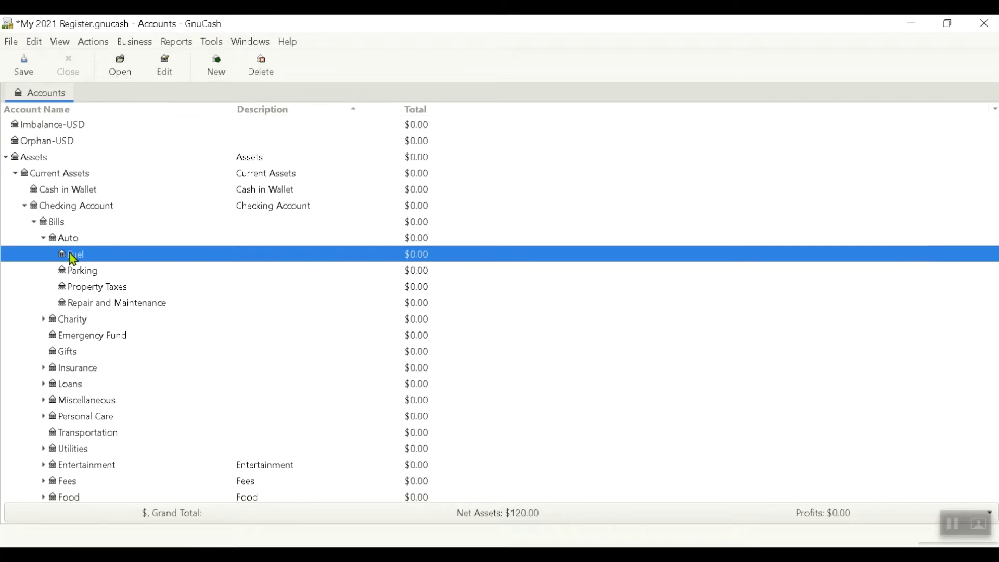
scroll(73, 258, down, 1)
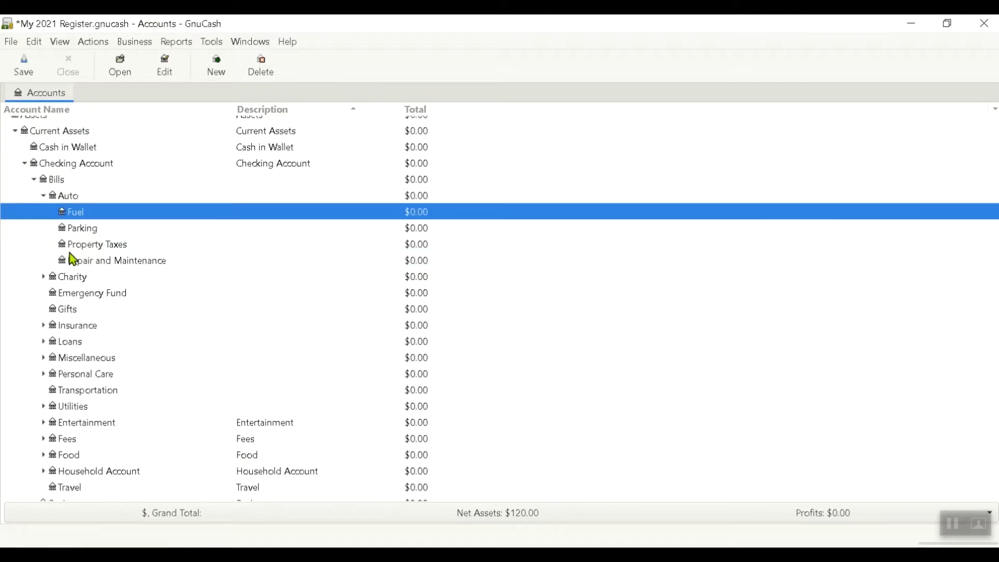
scroll(73, 258, down, 3)
scroll(73, 258, down, 2)
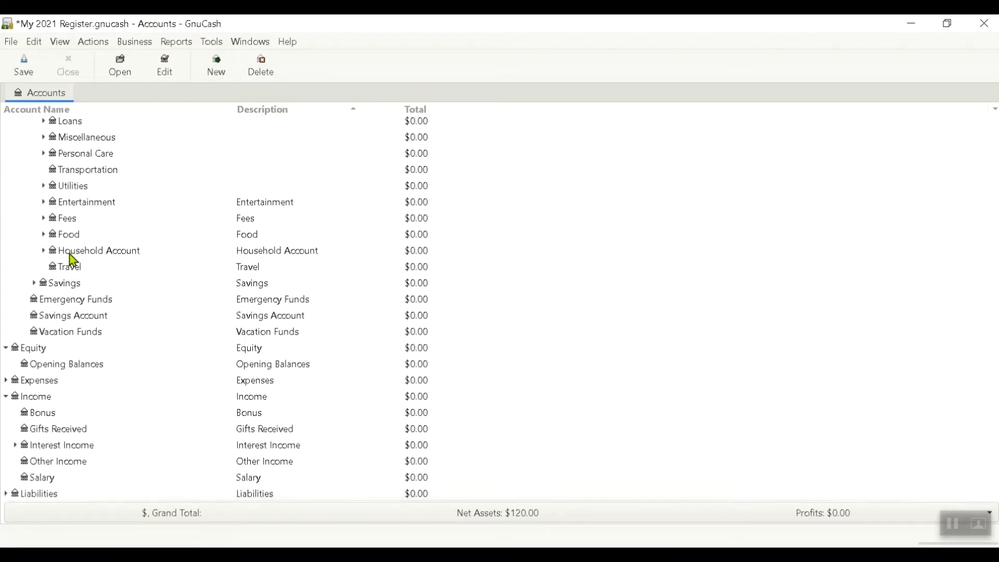
click(31, 351)
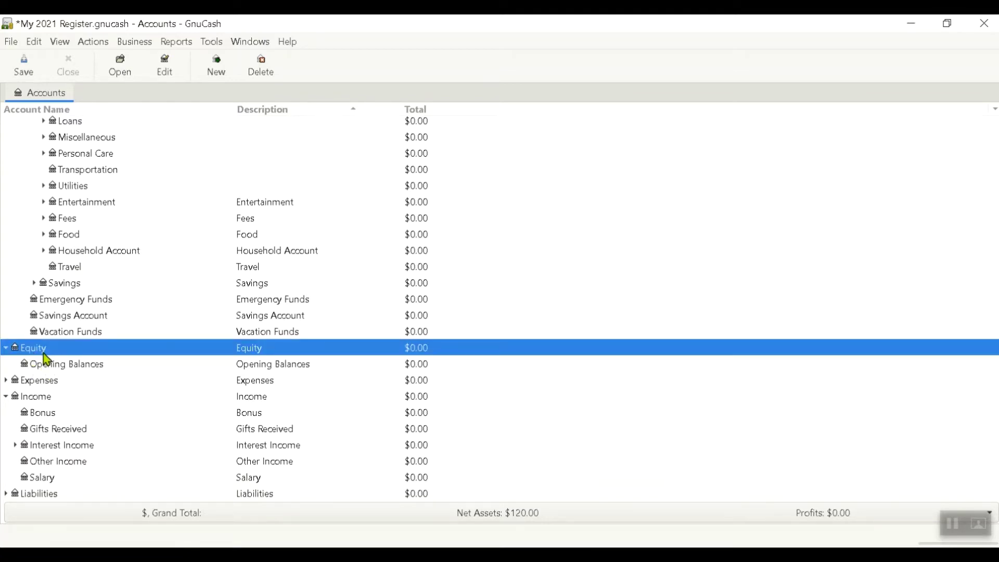
Step: Record 'Fuel from 2020' in Opening Balances with transfer Auto:Fuel and a 20.00 increase
double_click(71, 367)
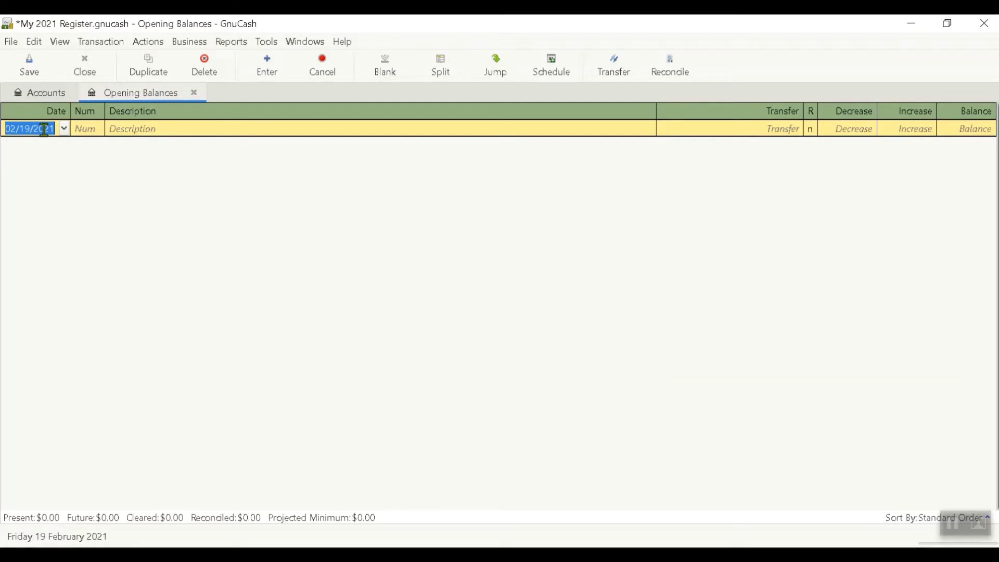
click(147, 129)
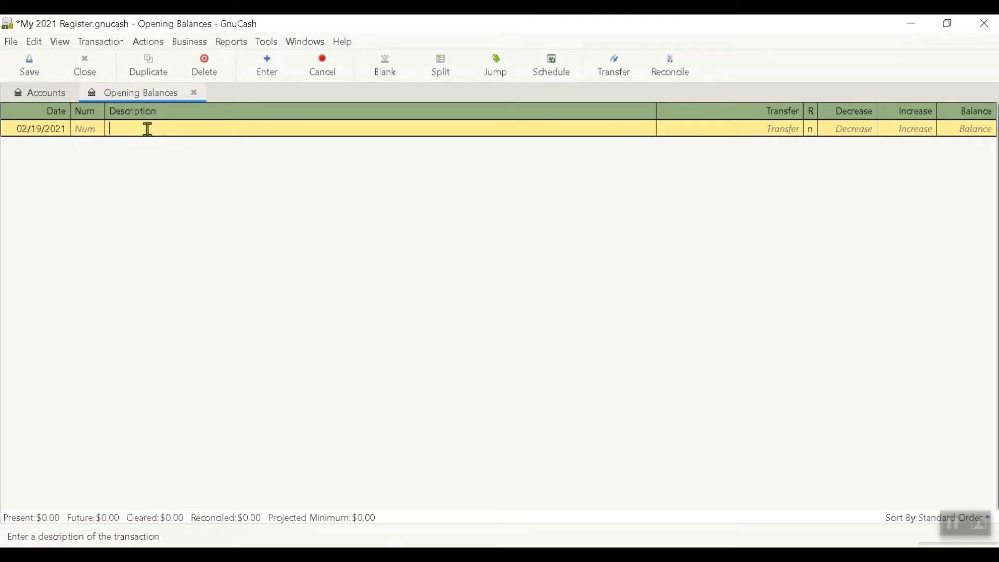
text(Fuel fro)
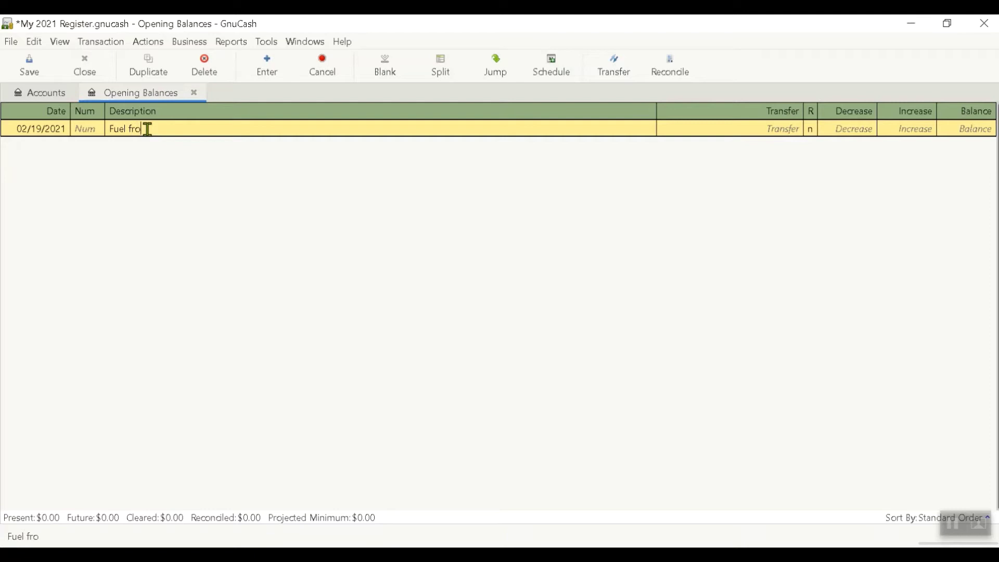
text(m 2020)
key(Tab)
click(796, 128)
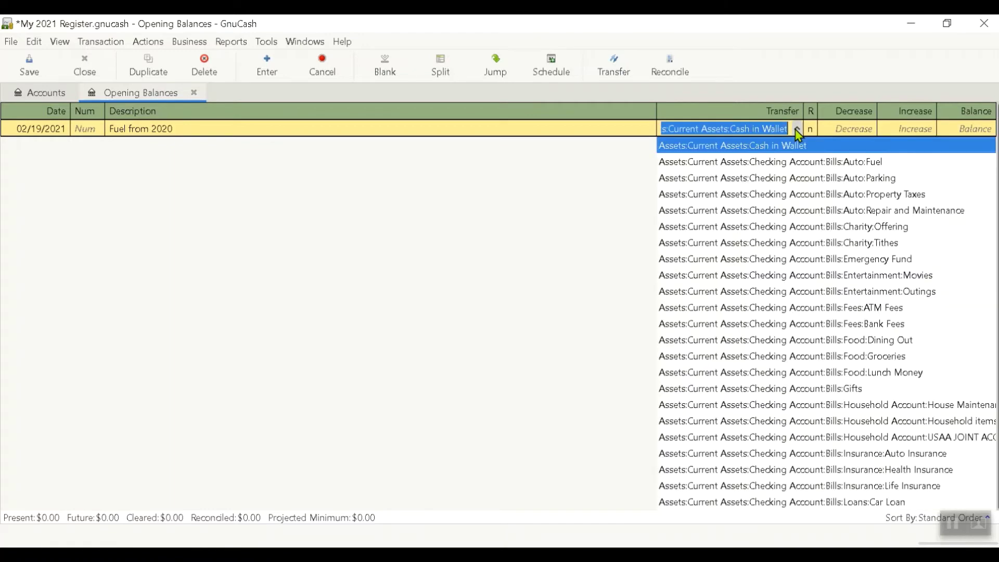
click(830, 162)
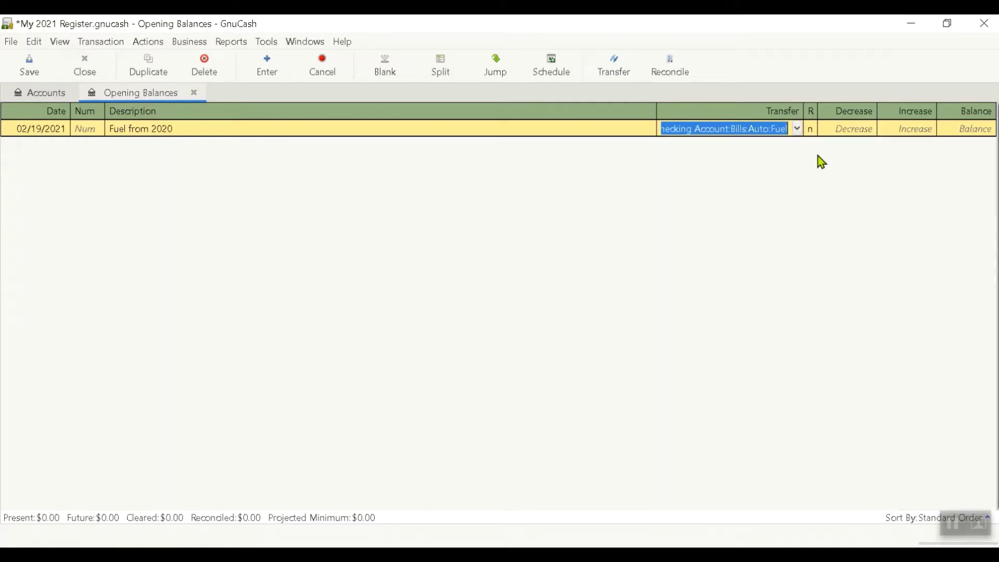
click(797, 128)
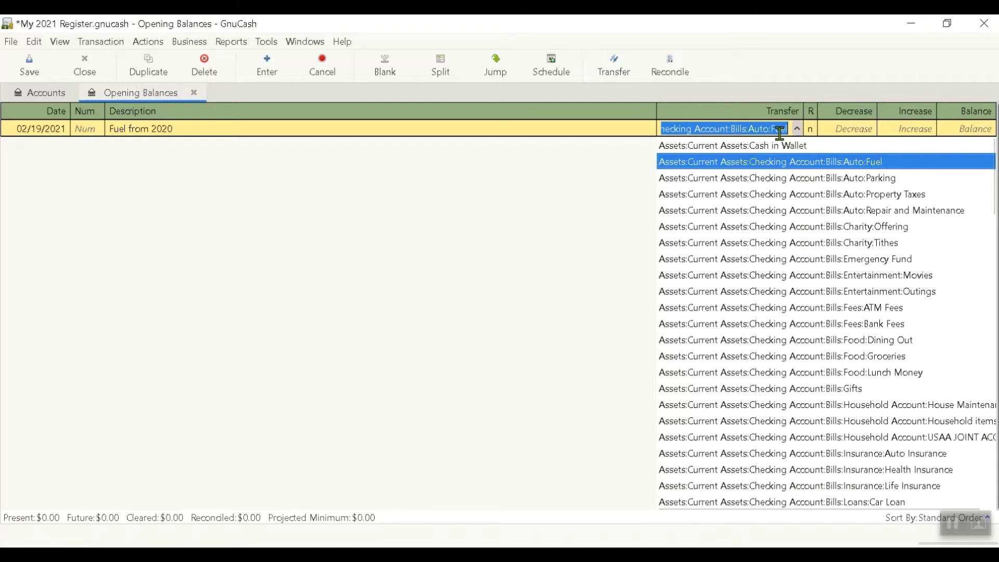
click(915, 130)
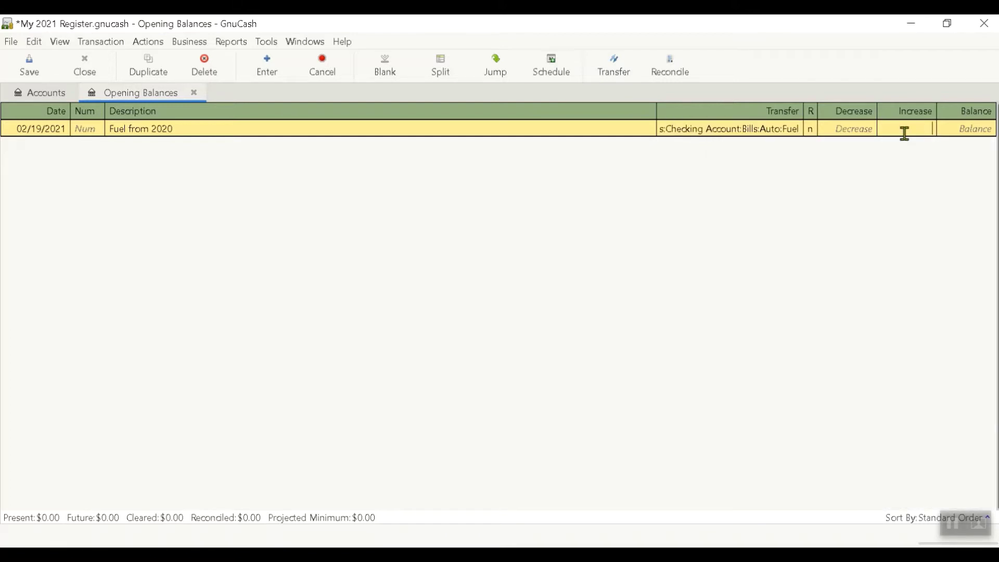
text(20)
key(Return)
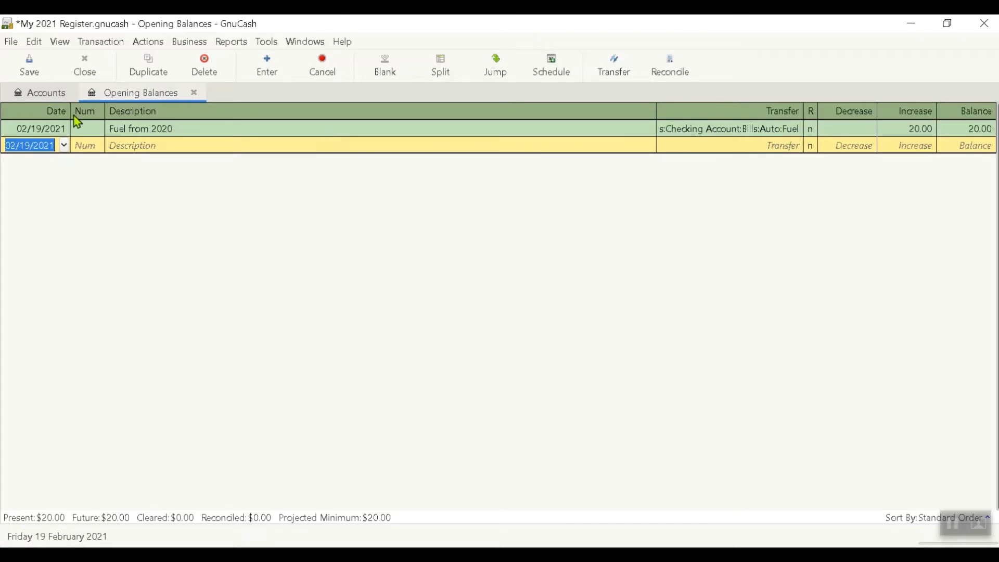
Step: View the Fuel account's register with its 20.00 entry, then go back to the account tree
click(38, 95)
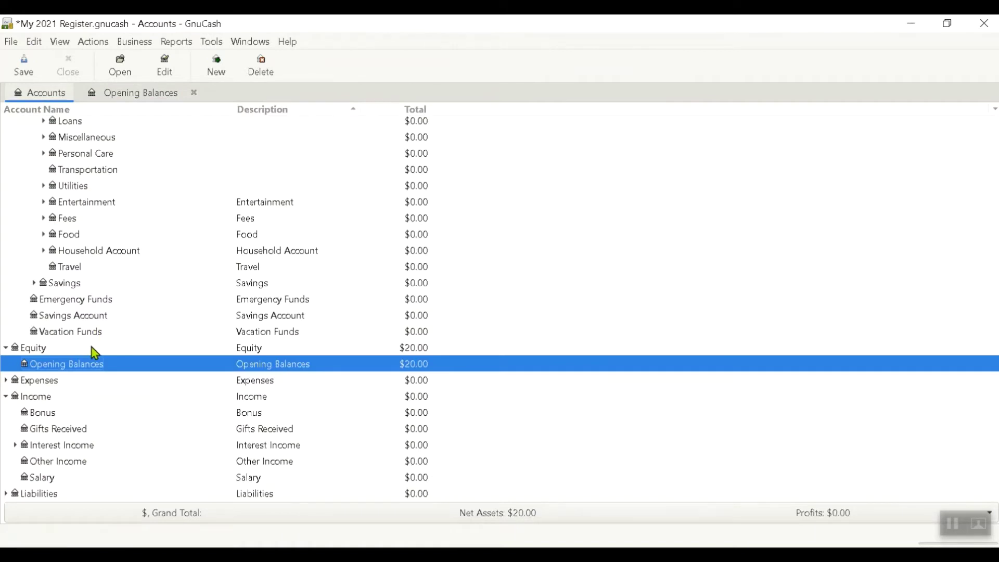
scroll(93, 354, up, 1)
scroll(92, 348, up, 3)
scroll(91, 348, up, 2)
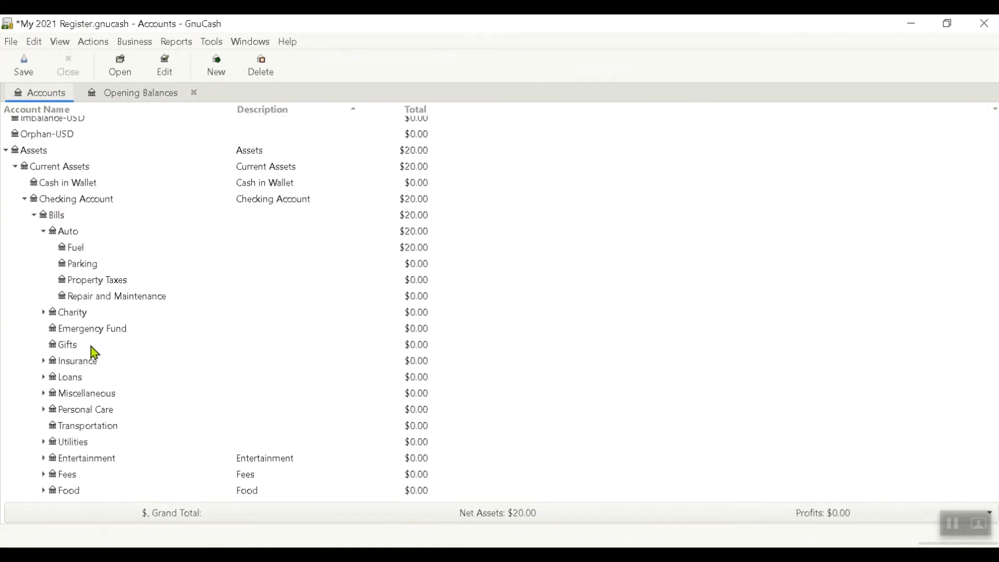
click(87, 251)
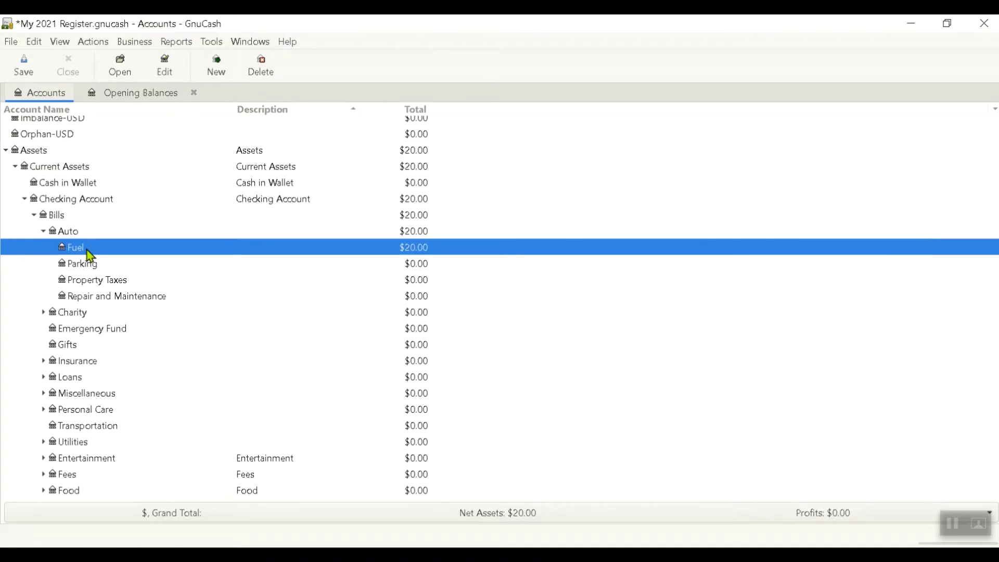
double_click(90, 255)
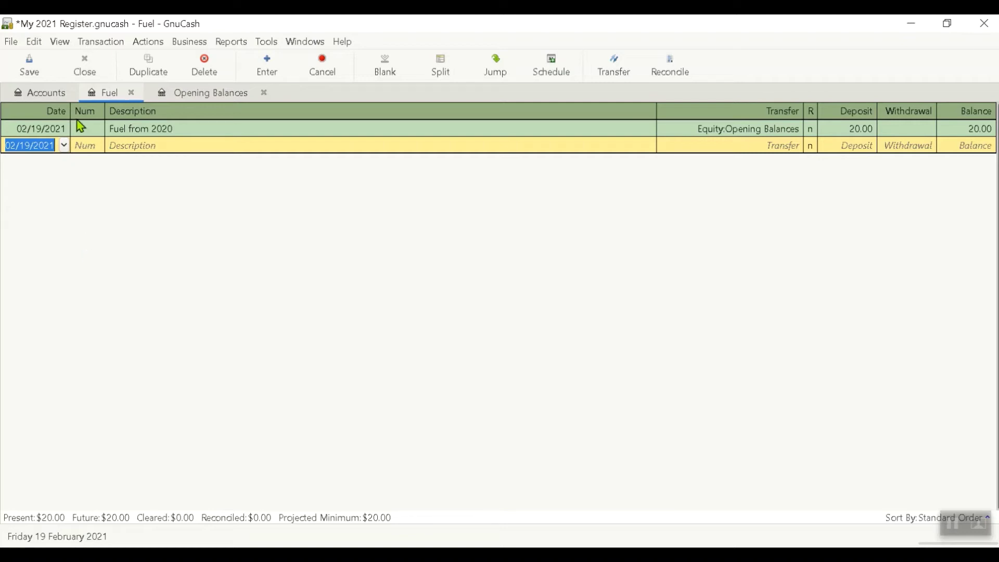
click(47, 94)
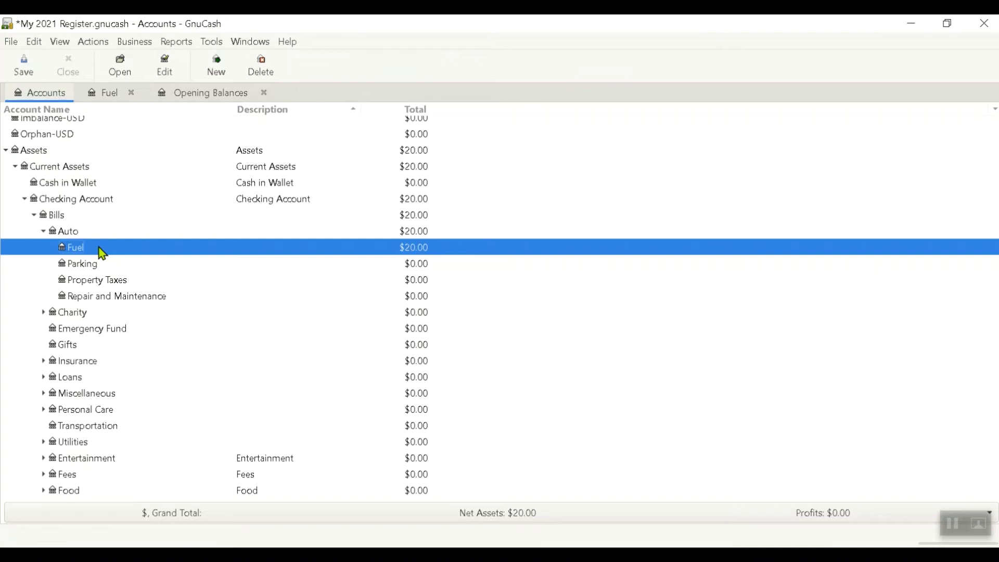
scroll(103, 253, down, 4)
scroll(103, 254, down, 2)
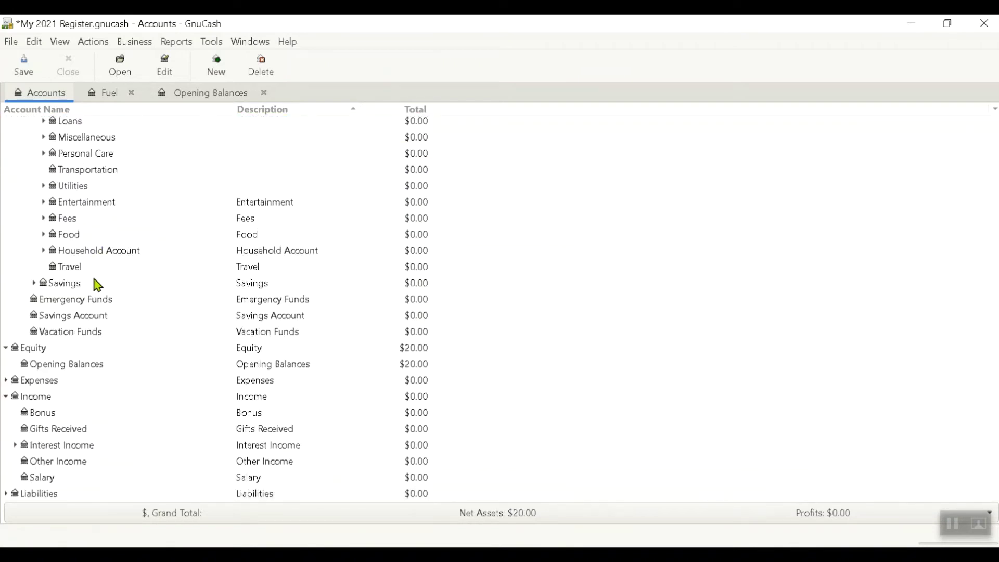
Step: Start a new Opening Balances transaction described 'Opening balance 2020'
double_click(72, 364)
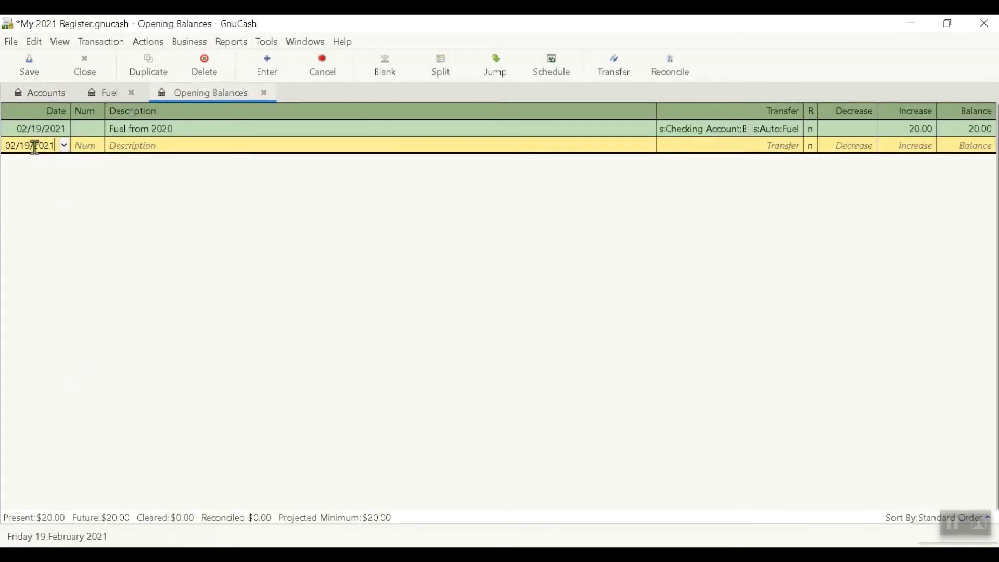
click(131, 145)
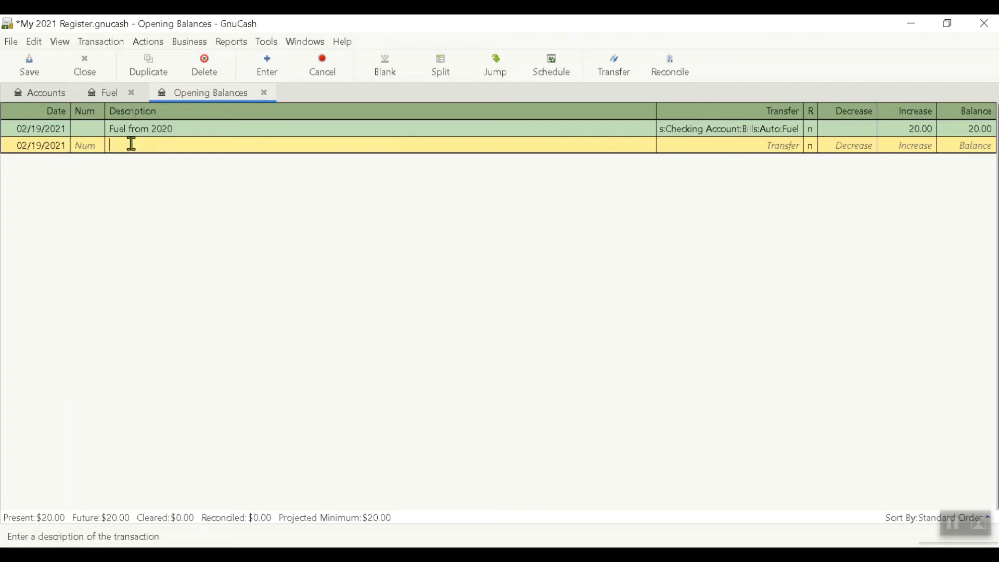
text(Opening )
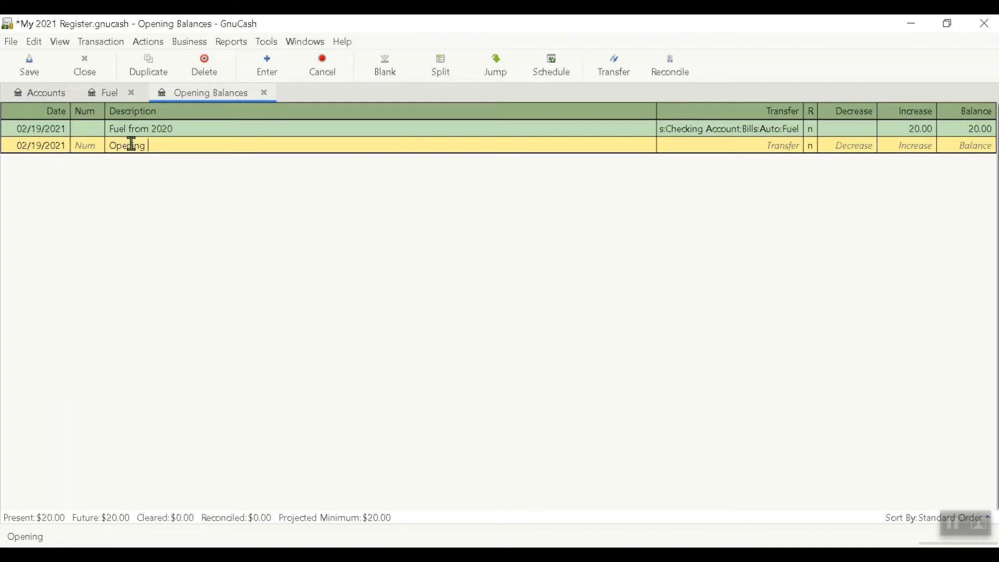
text(bal)
key(BackSpace)
text(lance 20)
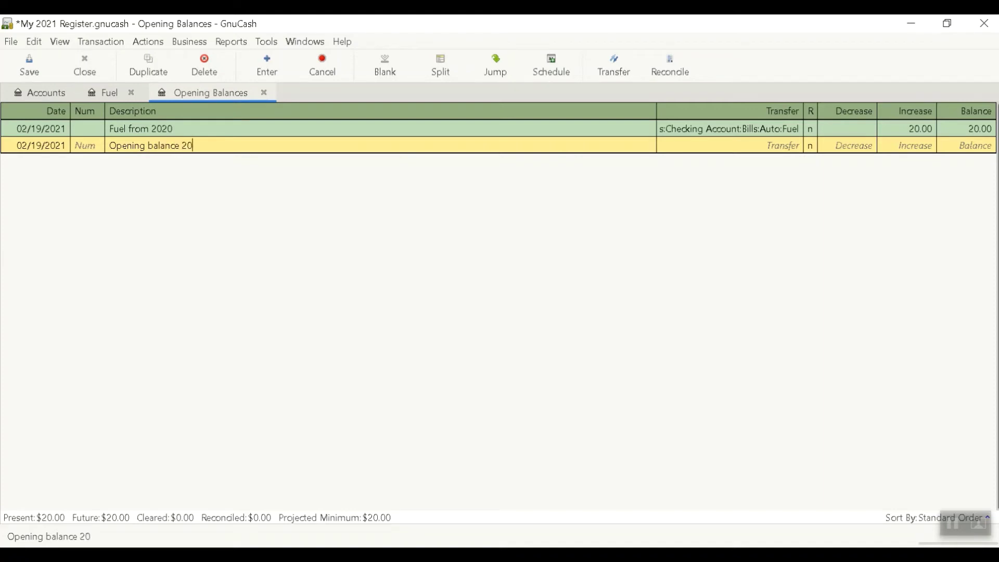
text(20)
key(Tab)
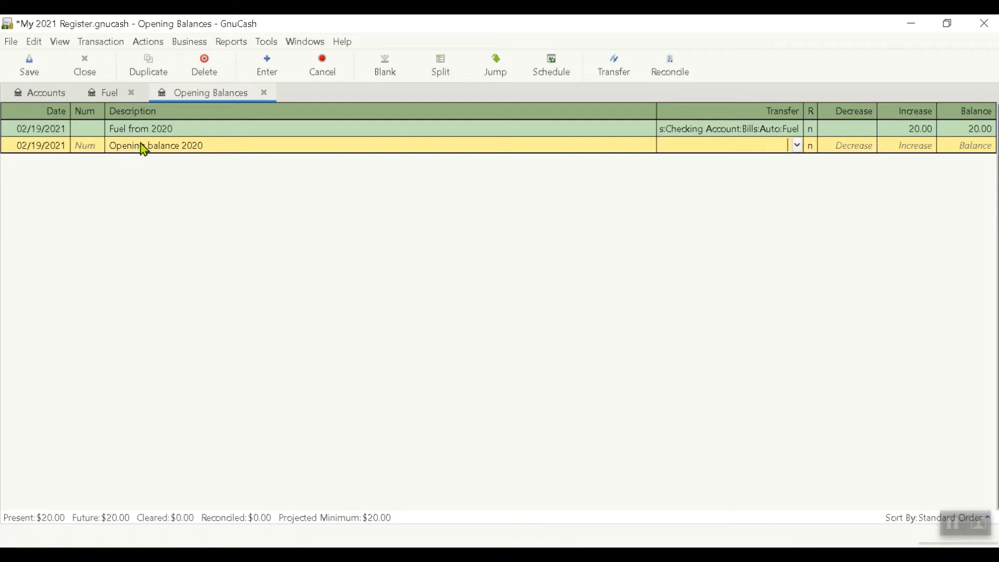
Step: Set its transfer to Miscellaneous:Misc with a 100 increase and record it
click(797, 146)
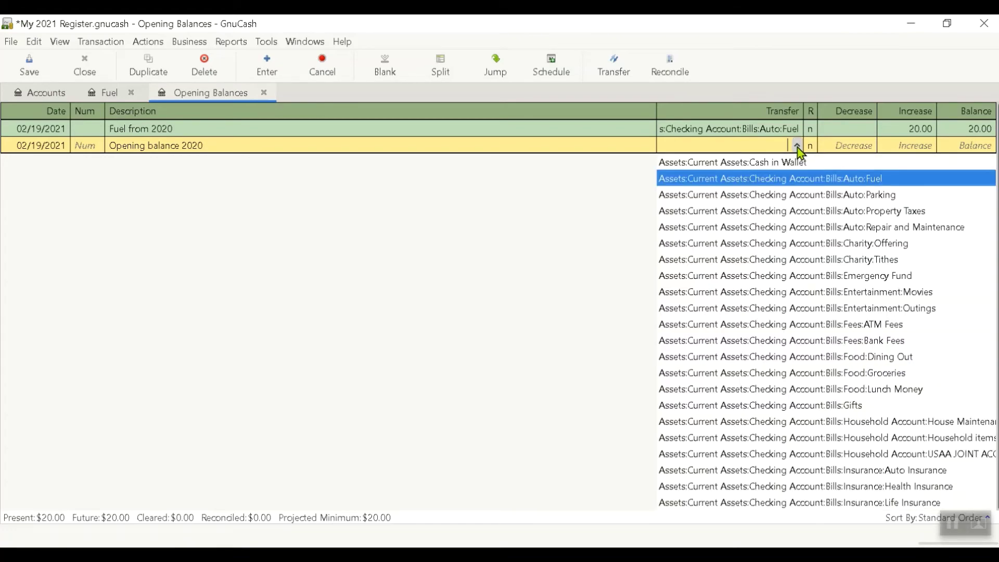
scroll(793, 318, down, 3)
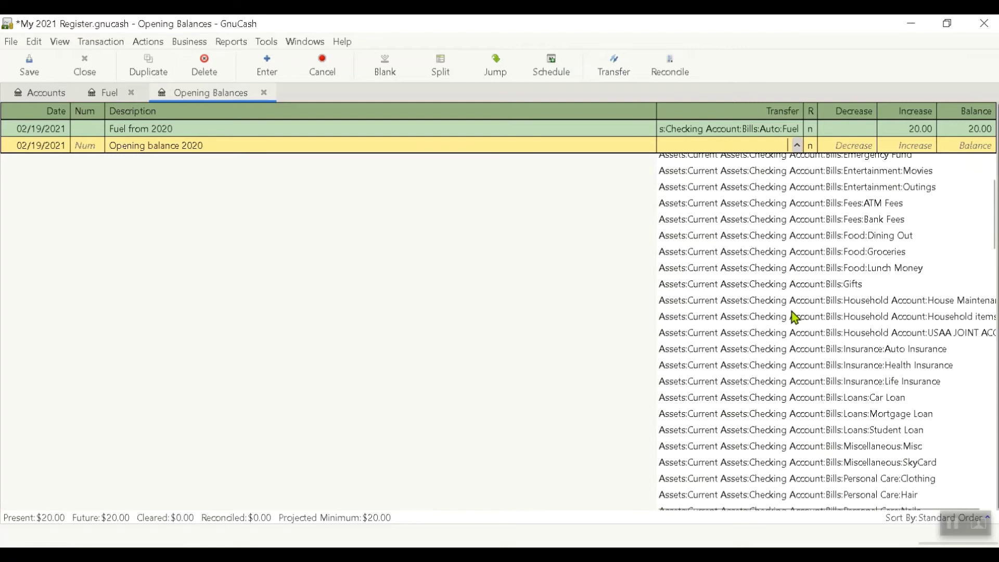
scroll(793, 318, down, 1)
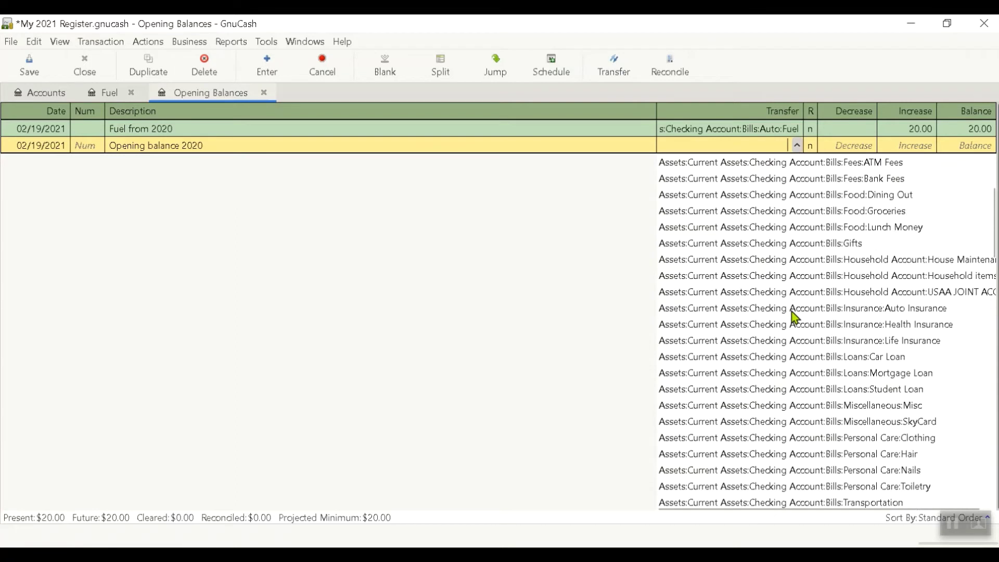
click(834, 406)
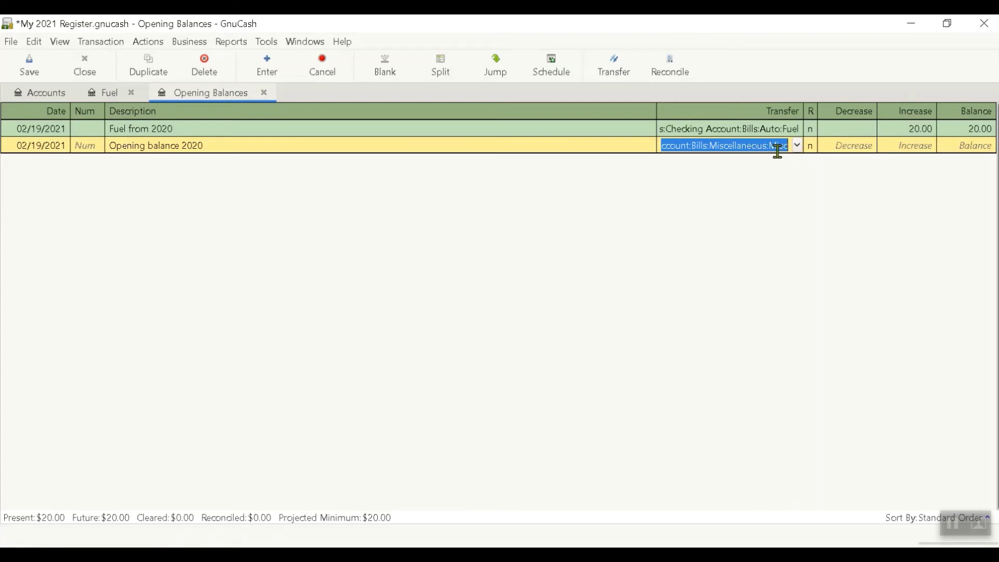
click(909, 148)
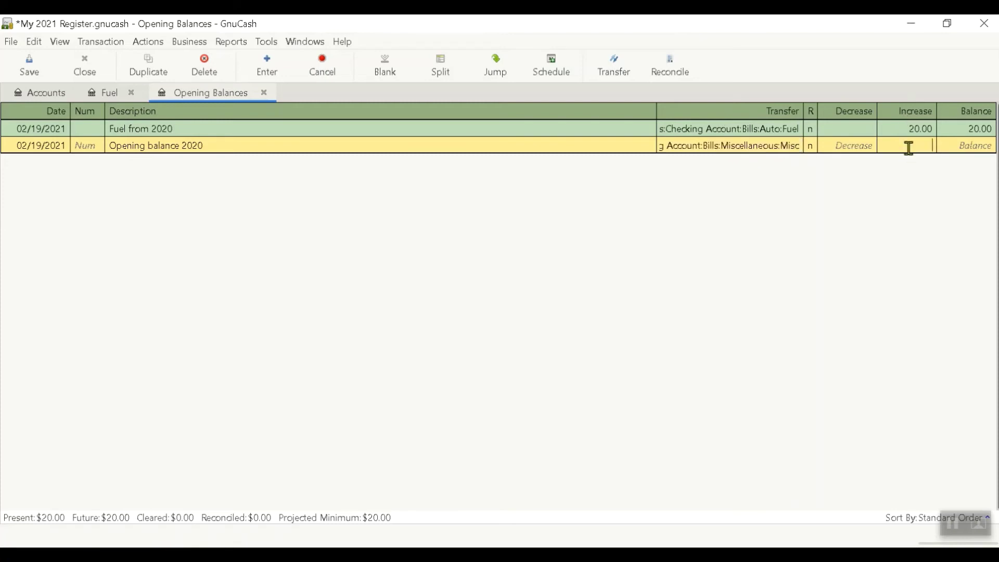
text(100)
key(Return)
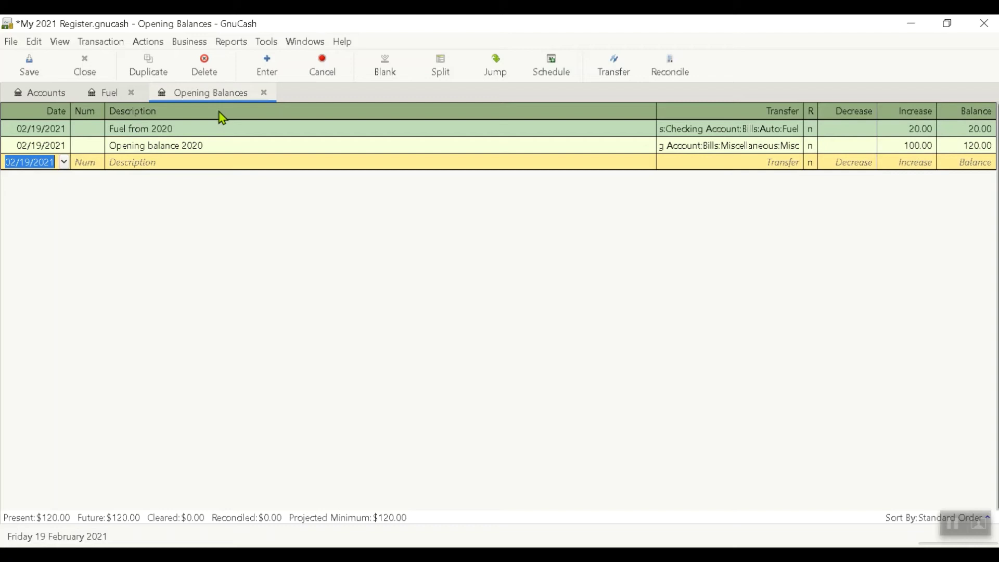
Step: Confirm the Misc account under Miscellaneous shows 100.00, then save the book with Ctrl+S
click(61, 96)
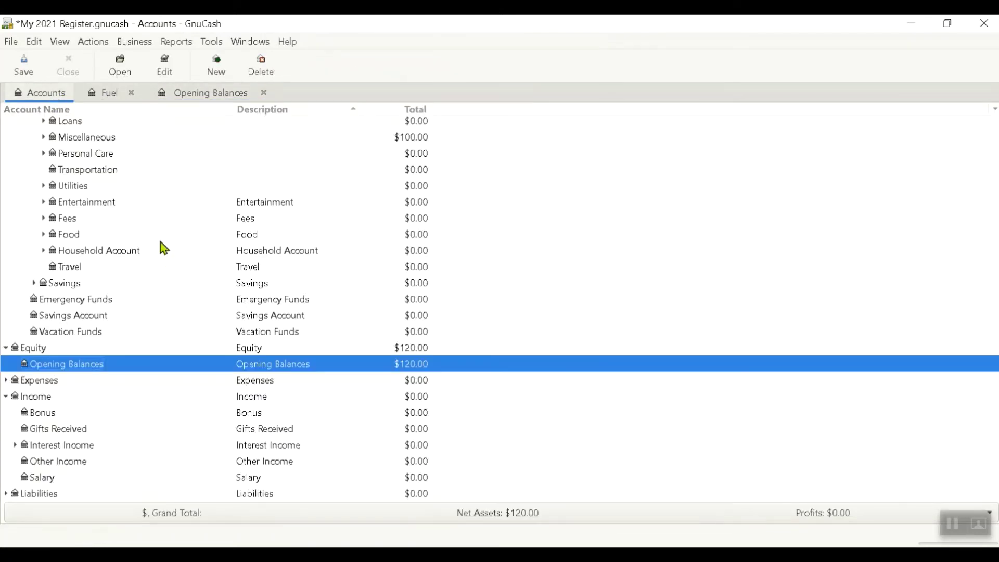
click(43, 138)
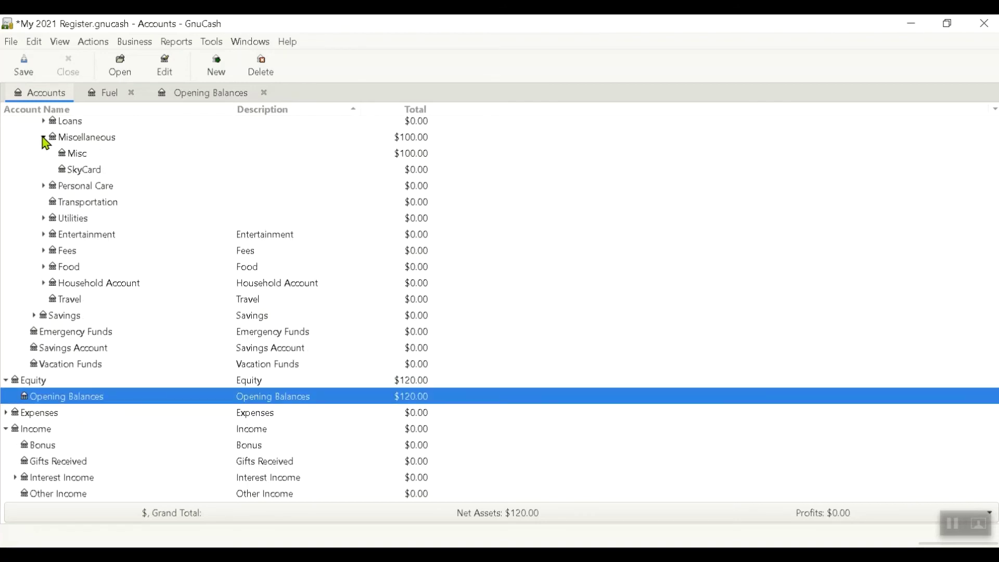
double_click(411, 155)
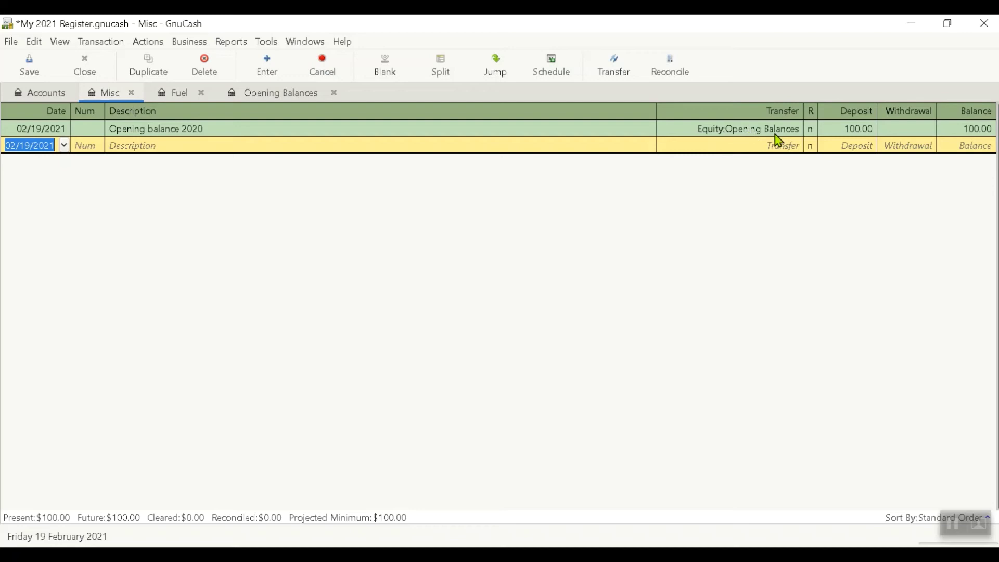
click(42, 97)
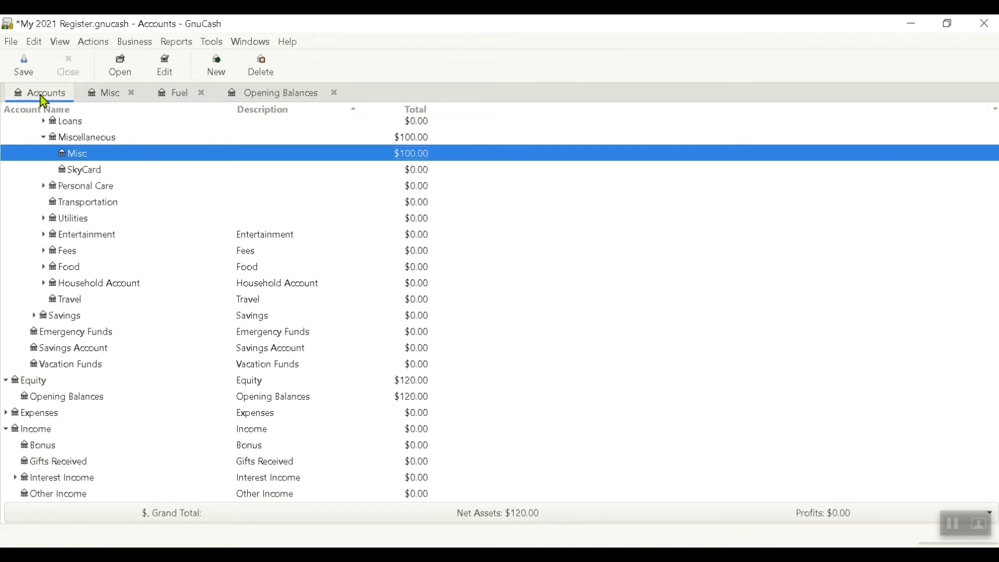
key(ctrl+s)
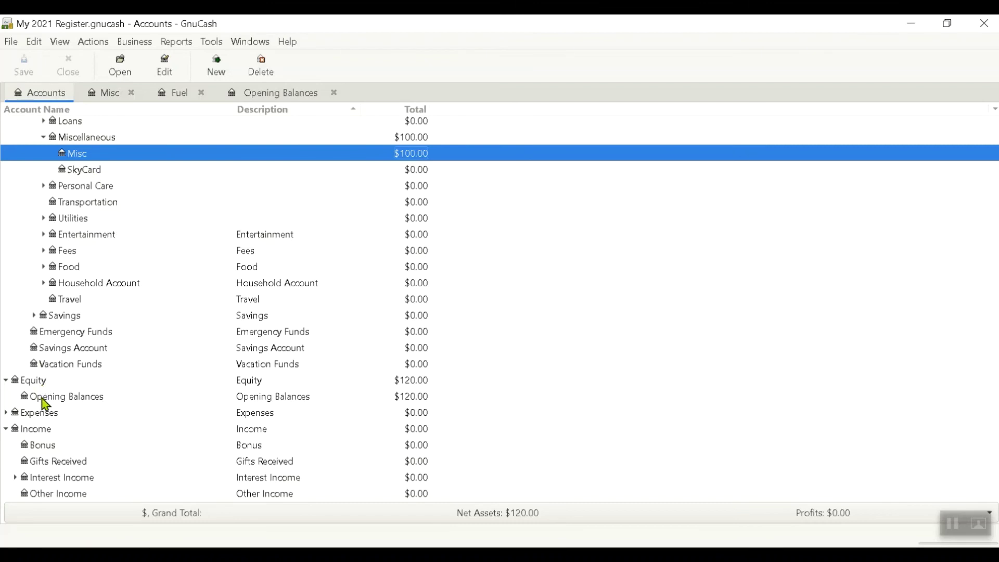
Step: Delete the 'Fuel from 2020' transaction from the Opening Balances register and confirm the deletion
double_click(46, 397)
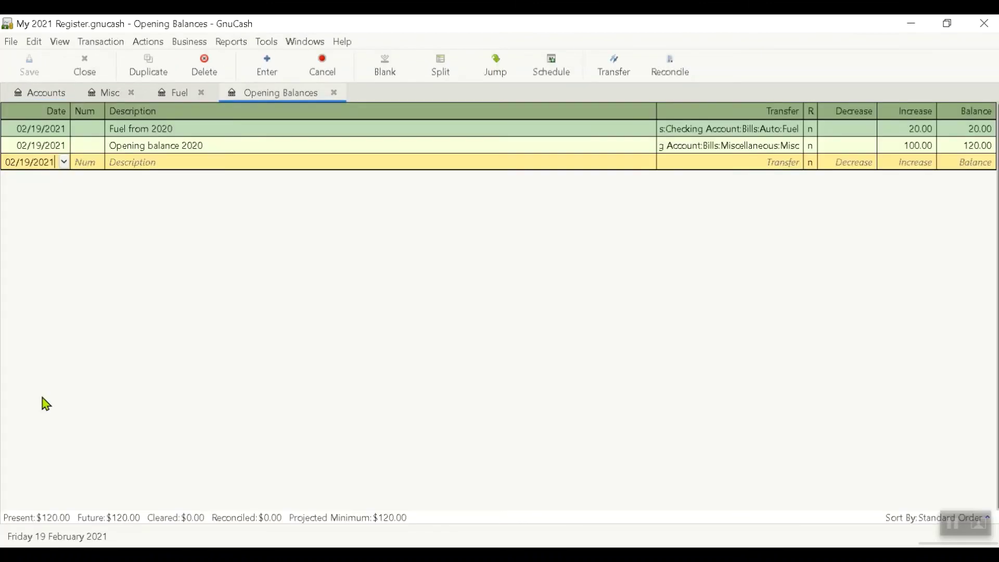
click(132, 130)
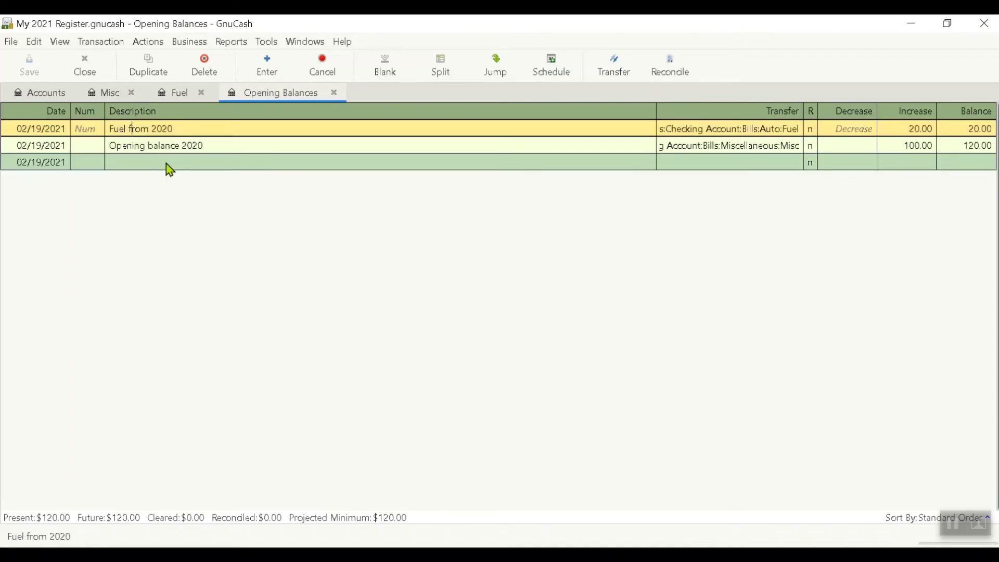
click(151, 129)
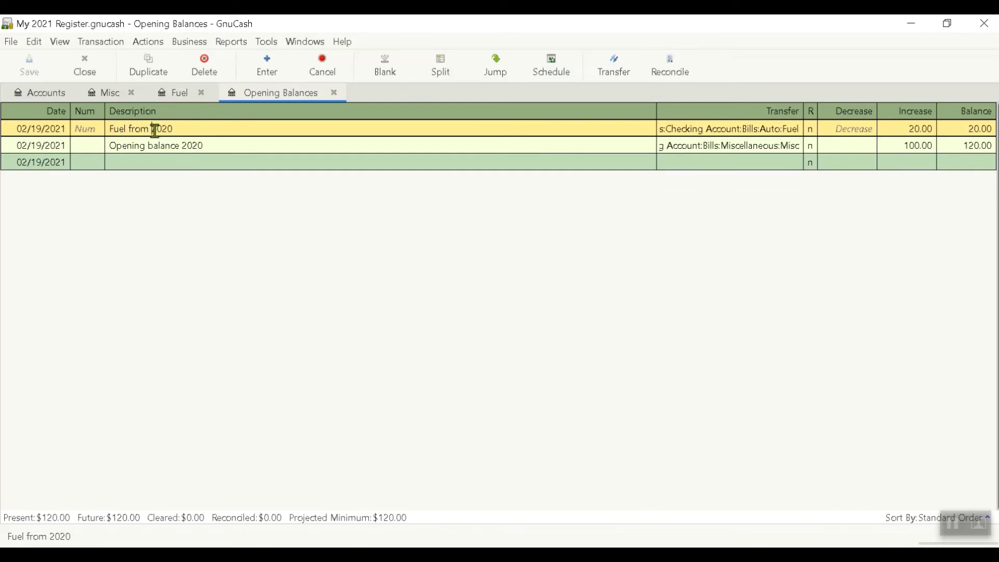
click(204, 71)
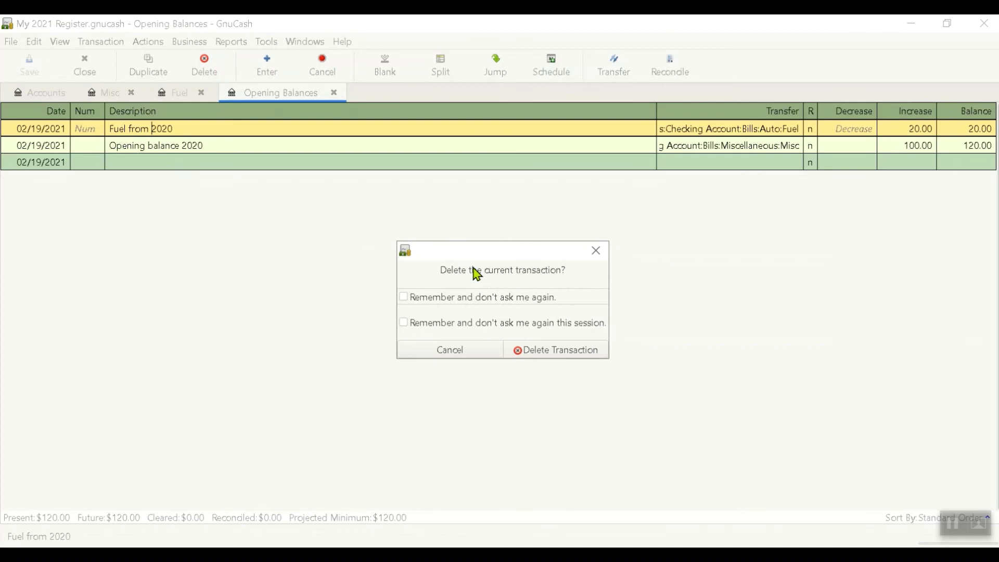
click(555, 352)
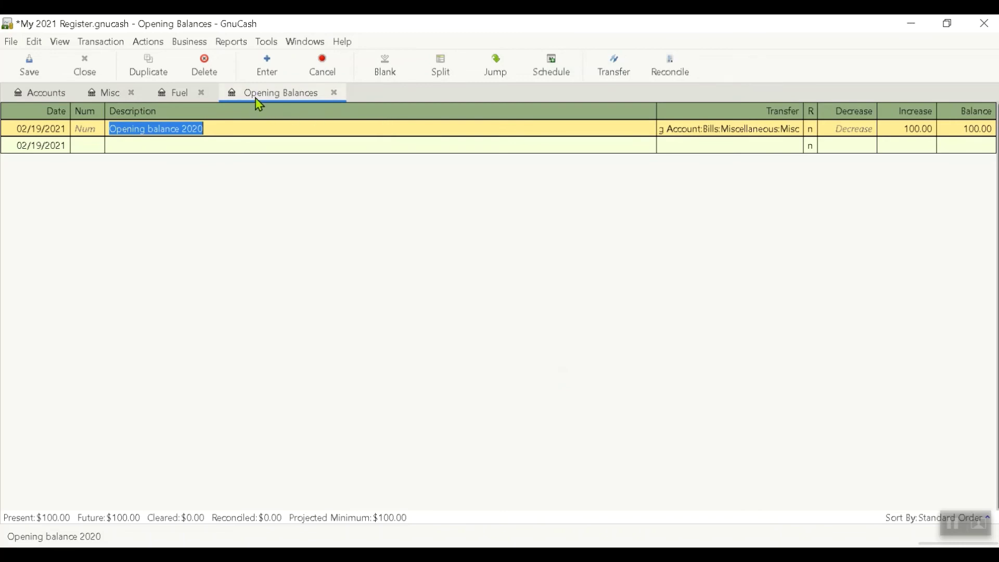
Step: Check the Fuel register is empty, then select Fuel under Auto showing $0.00
click(175, 94)
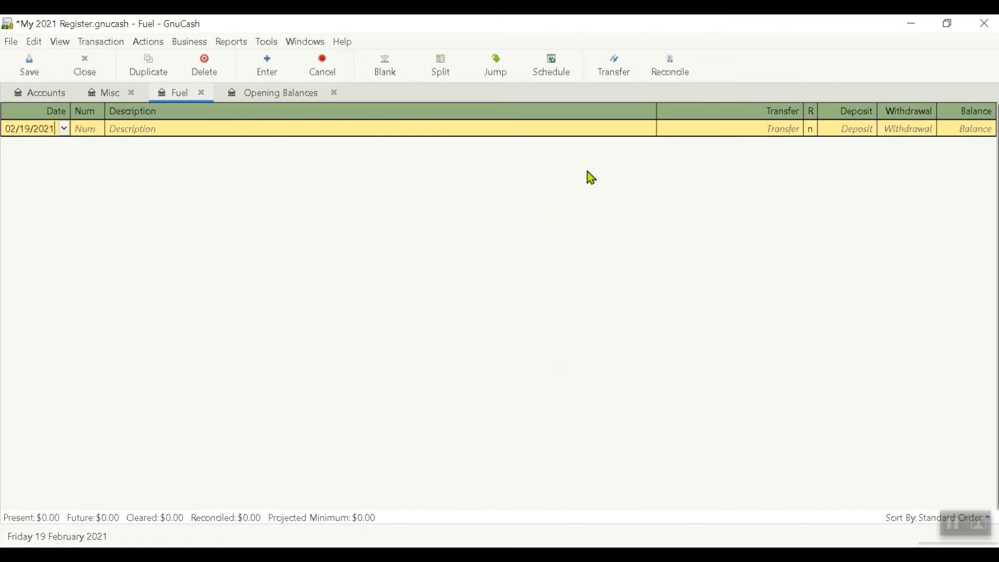
click(46, 98)
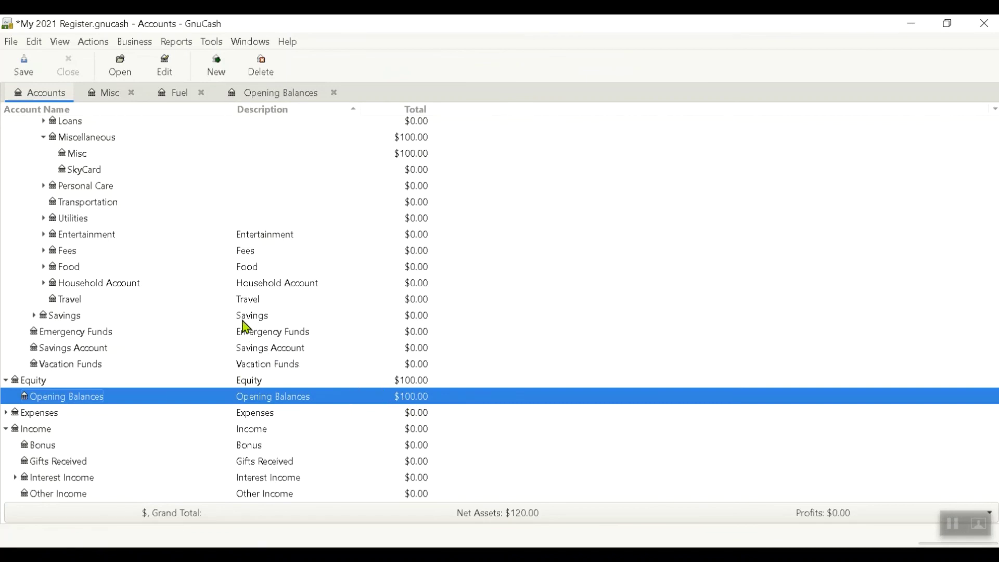
click(107, 137)
scroll(112, 152, up, 3)
scroll(112, 152, up, 2)
scroll(114, 150, up, 2)
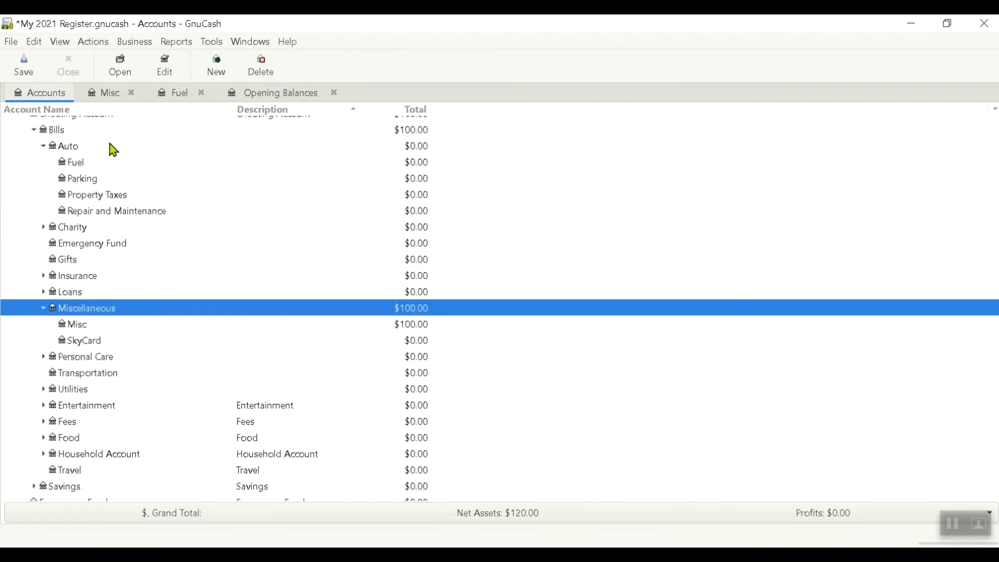
click(84, 167)
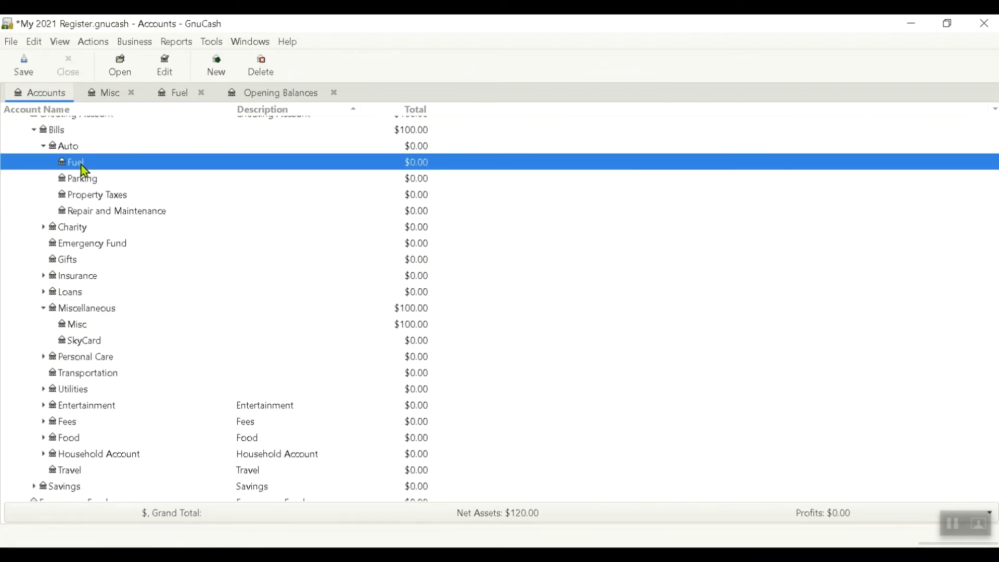